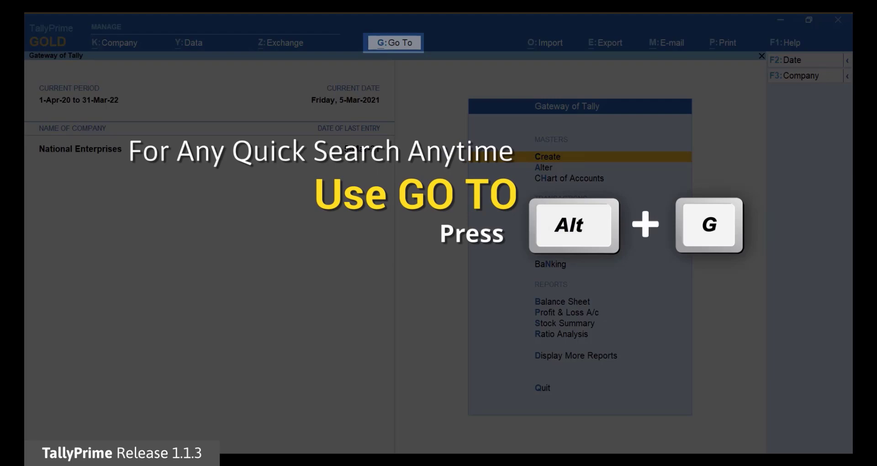
# - Find GSTR-1 with Alt+G and open the report for 1-Jan-21 to 31-Mar-21
pyautogui.hotkey('alt', 'g')
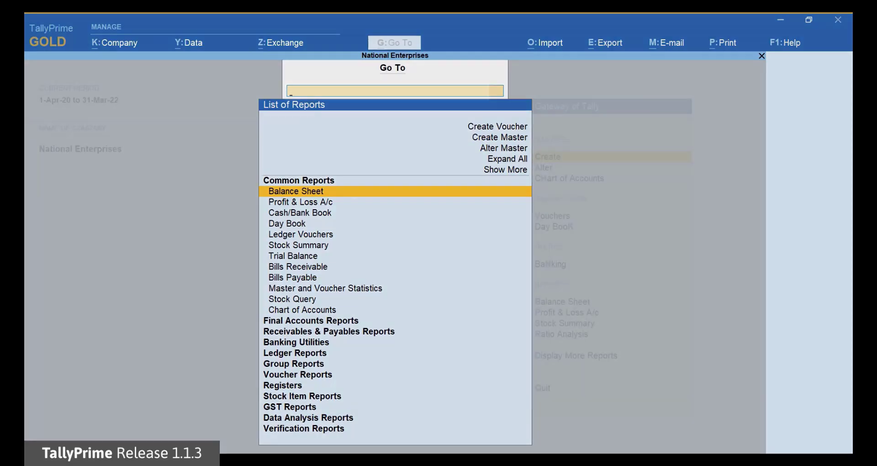
pyautogui.write('GSTR')
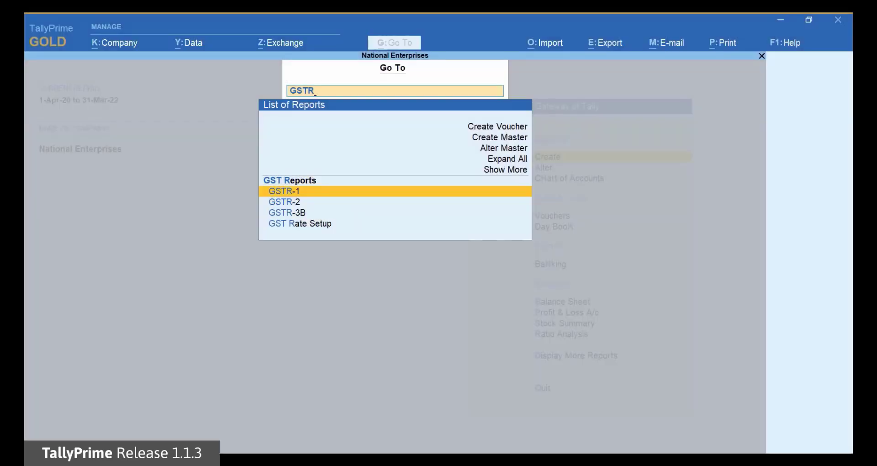
pyautogui.press('Return')
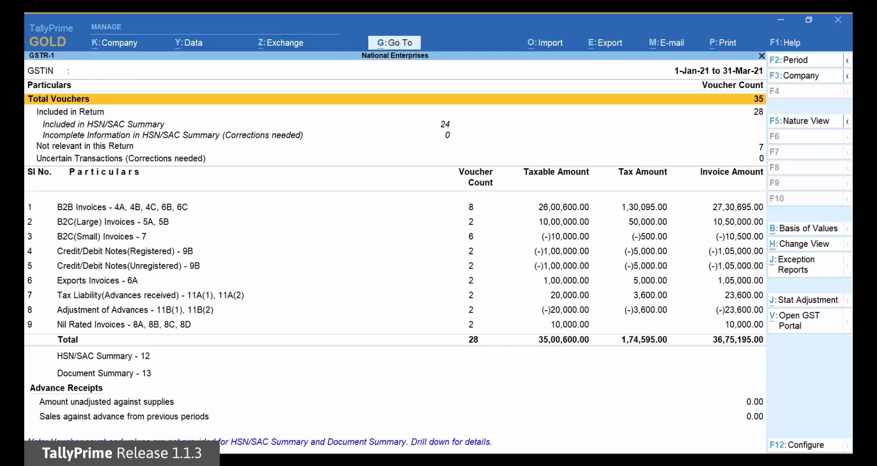
# - Set the GSTR-1 report period from 1-2-2021 to 28-2-21
pyautogui.press('F2')
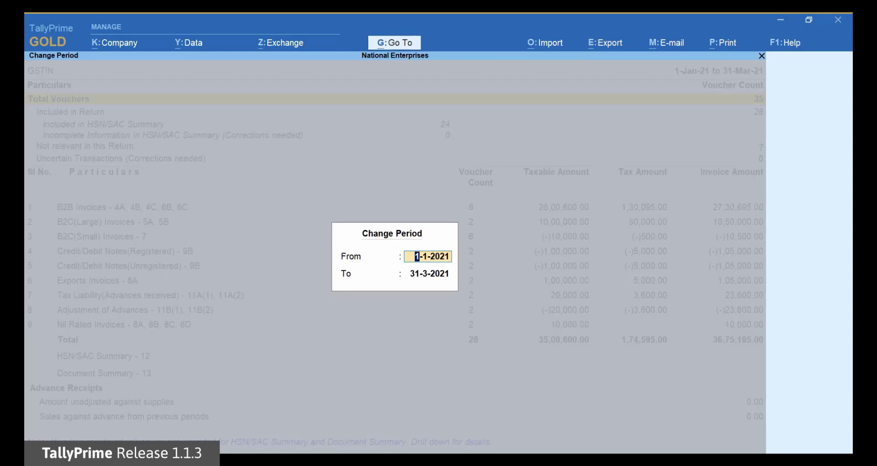
pyautogui.write('1-2')
pyautogui.write('-2021')
pyautogui.press('Return')
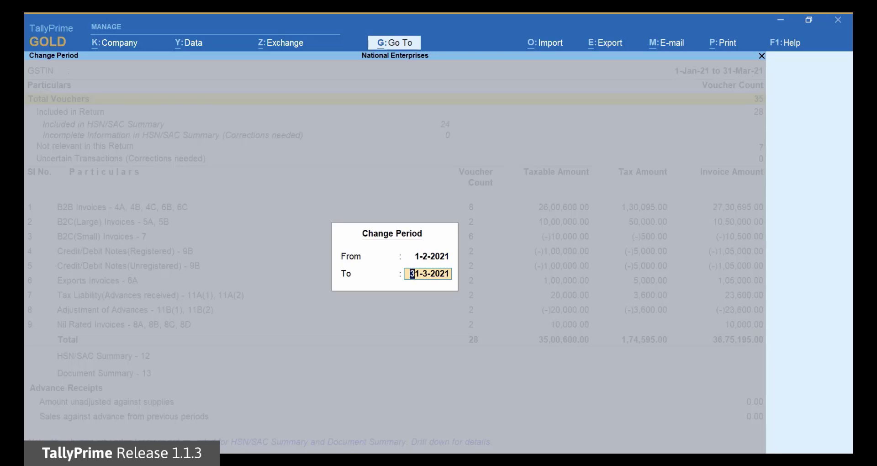
pyautogui.write('28-2-21')
pyautogui.press('Return')
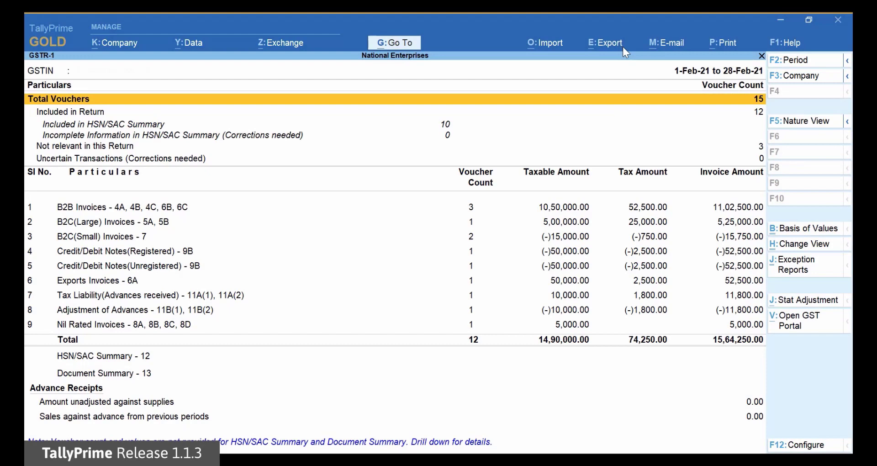
# - Export the GST e-return as JSON with separate section files into D:\Returns
pyautogui.click(623, 48)
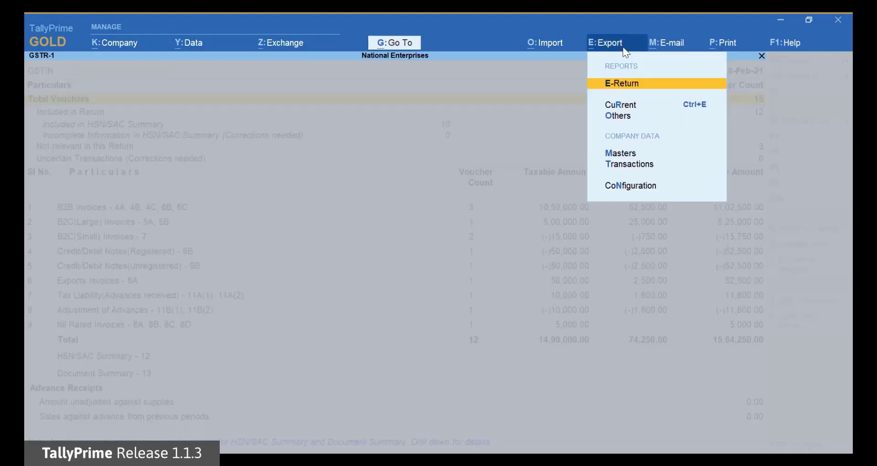
pyautogui.click(641, 86)
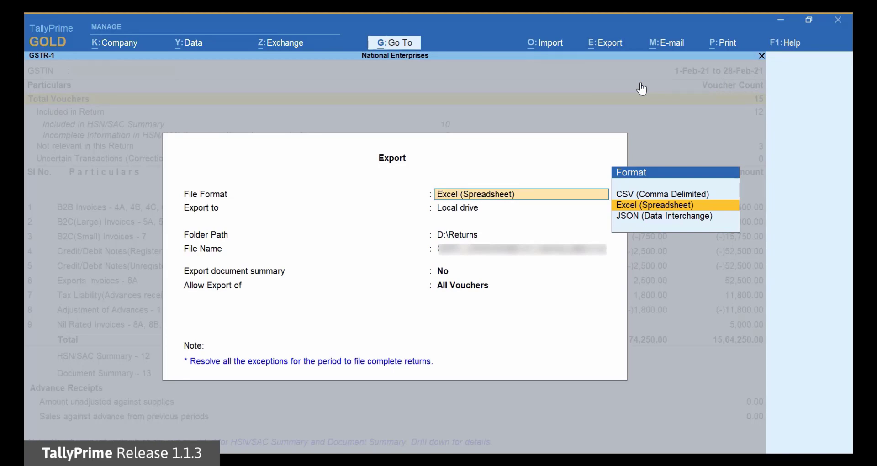
pyautogui.press('Down')
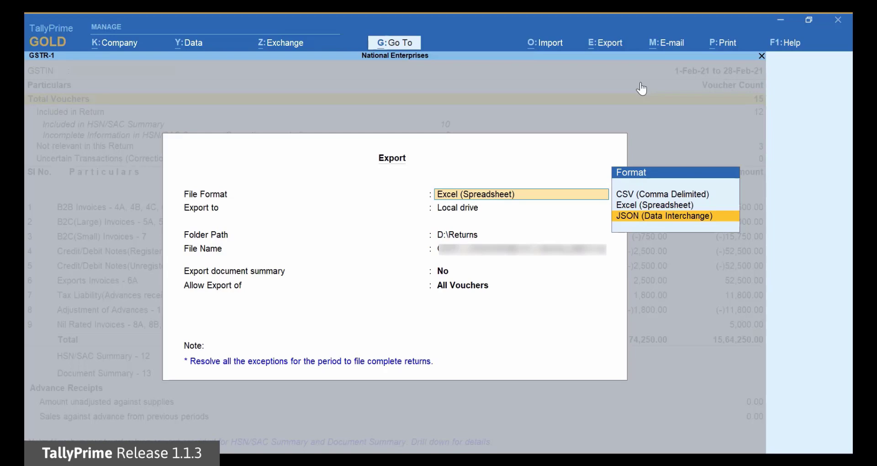
pyautogui.press('Return')
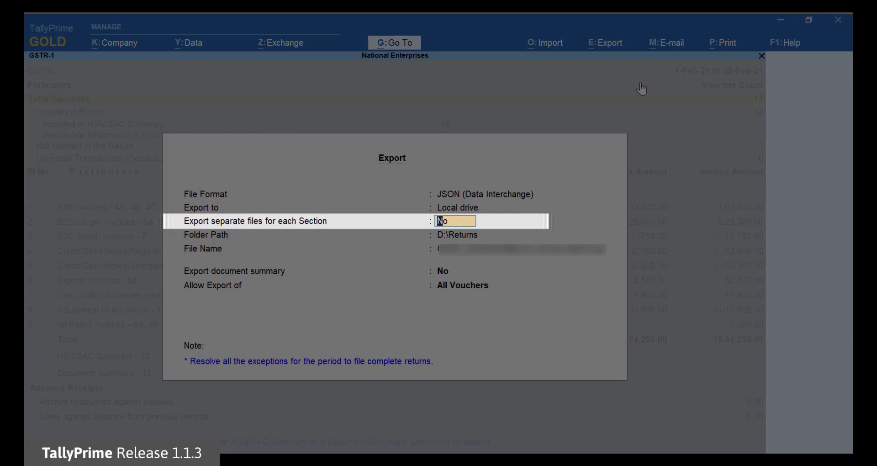
pyautogui.write('Yes')
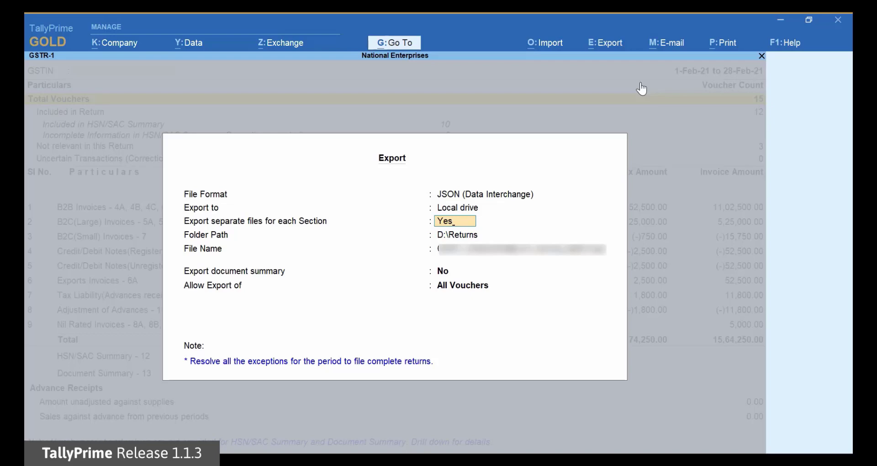
pyautogui.press('Return')
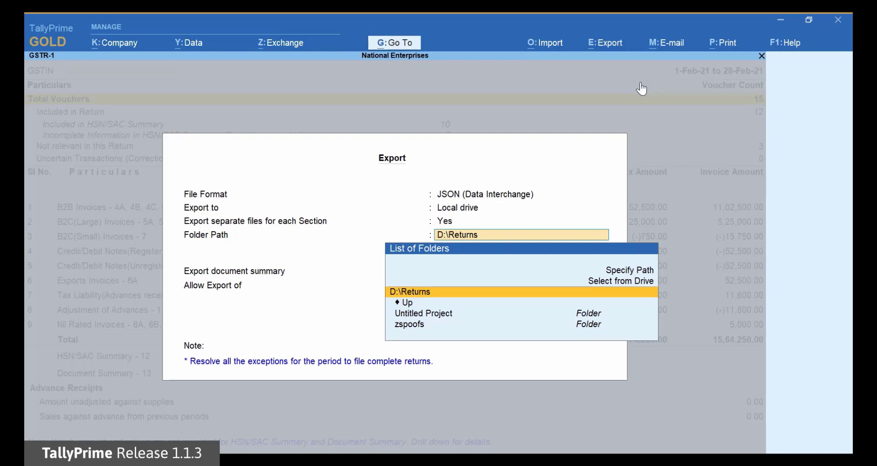
pyautogui.press('Return')
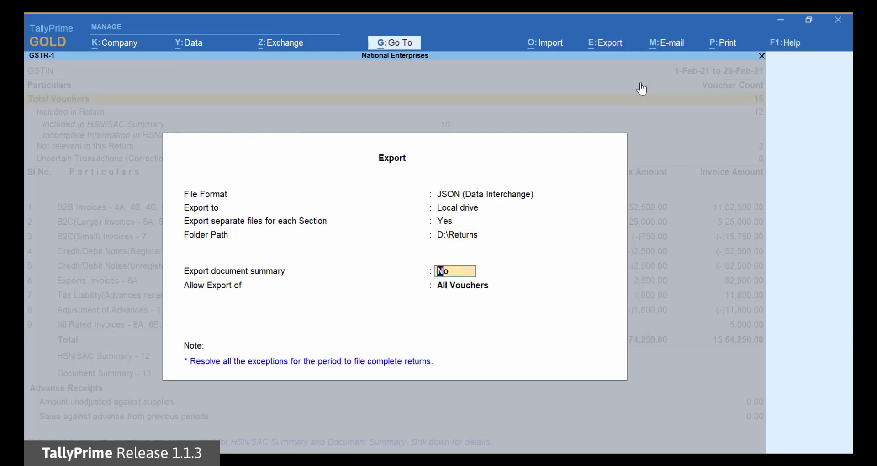
# - Export all vouchers without the document summary, opening the folder after export
pyautogui.press('Return')
pyautogui.press('Return')
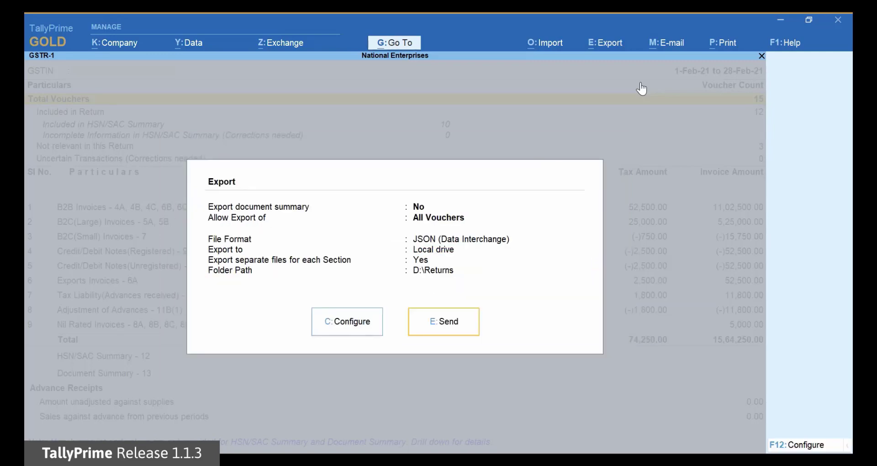
pyautogui.press('Left')
pyautogui.press('Return')
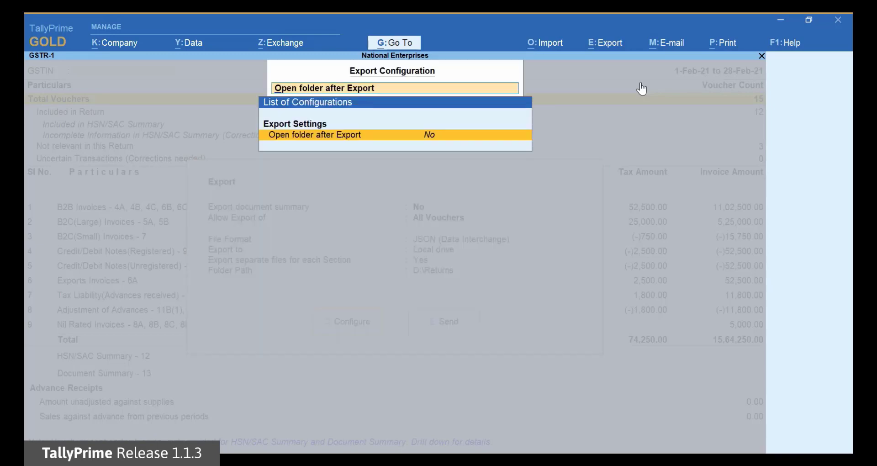
pyautogui.press('y')
pyautogui.press('Return')
pyautogui.hotkey('ctrl', 'a')
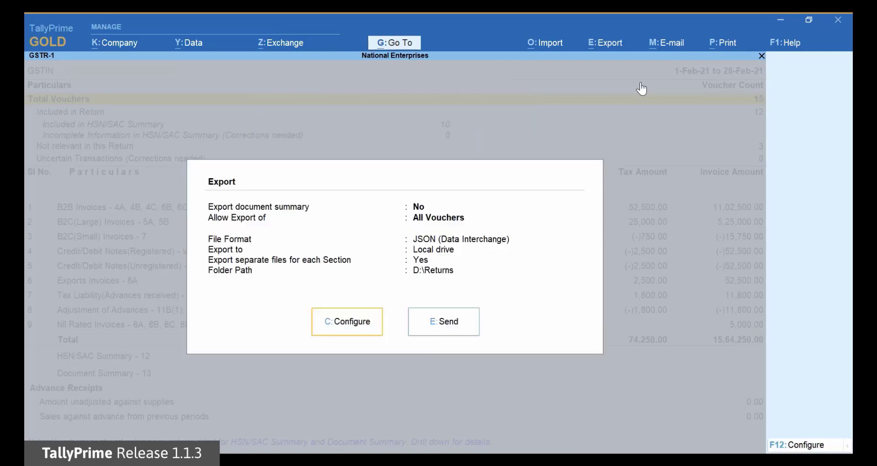
pyautogui.press('Right')
pyautogui.press('Return')
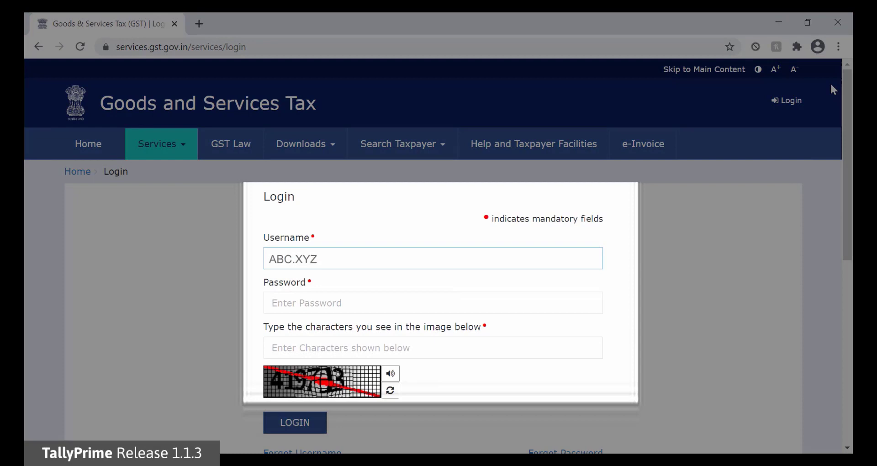
# - Enter the account password and the captcha code, then submit the GST Portal login
pyautogui.press('Tab')
pyautogui.write('••••••')
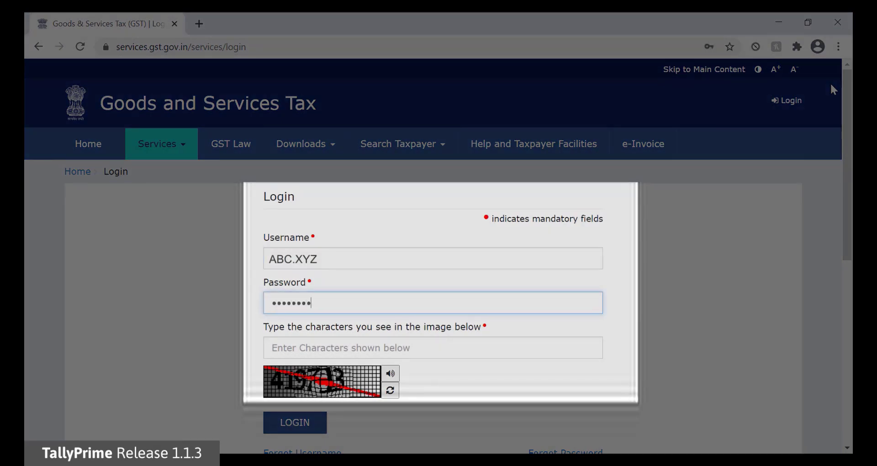
pyautogui.press('Tab')
pyautogui.write('419713')
pyautogui.press('Tab')
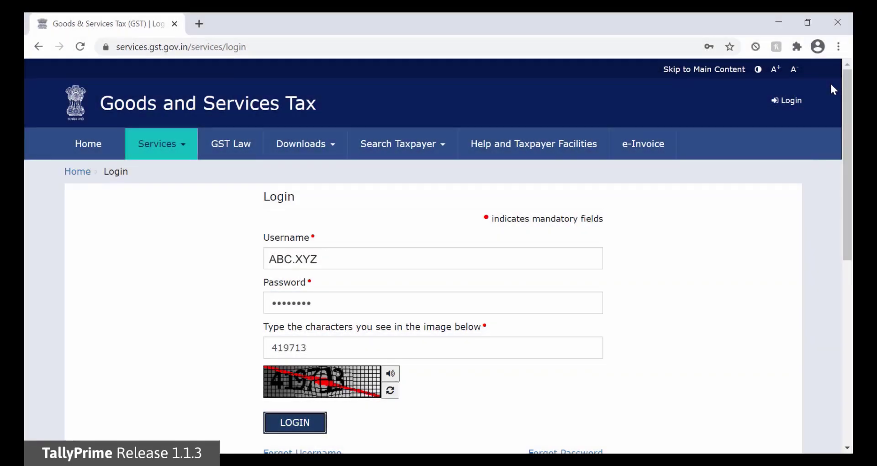
pyautogui.press('Return')
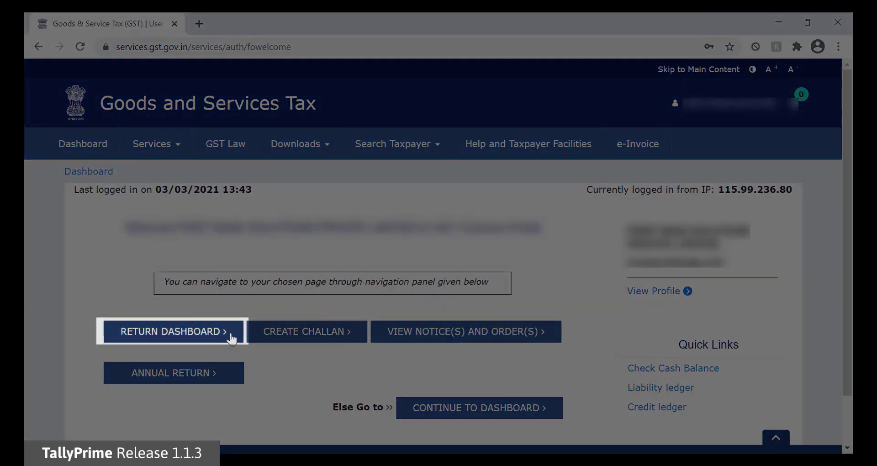
# - Search the Return Dashboard for February 2020-21 and scroll to the return tiles
pyautogui.click(231, 337)
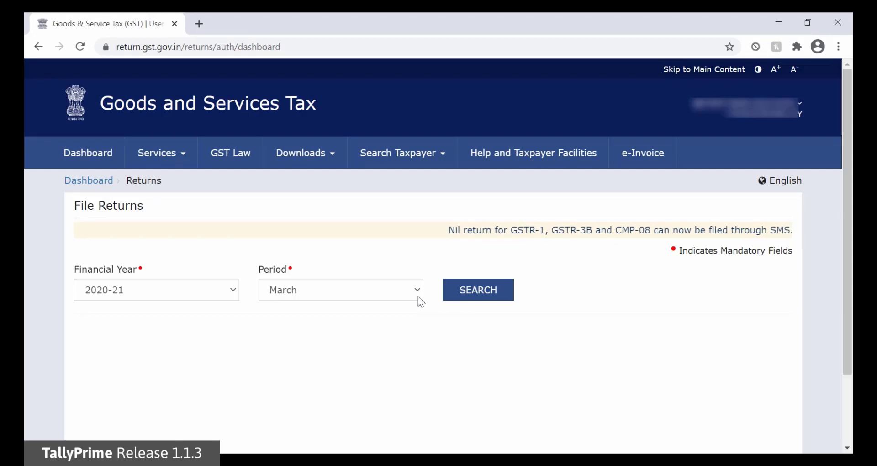
pyautogui.click(418, 296)
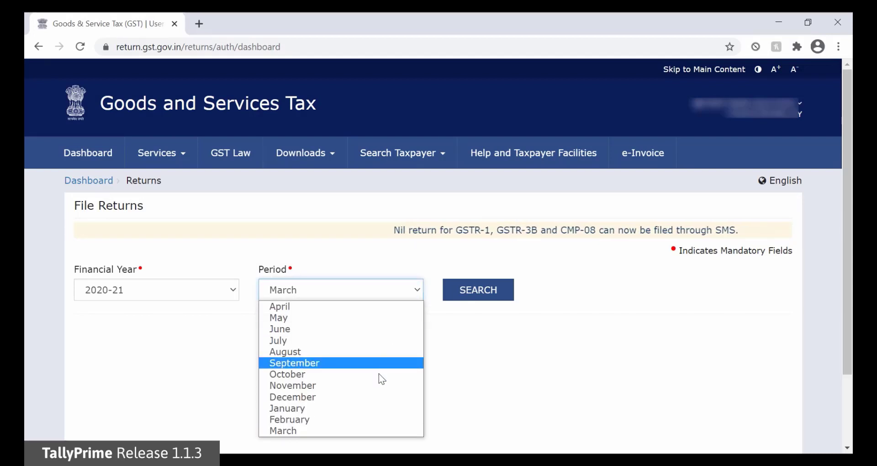
pyautogui.click(368, 420)
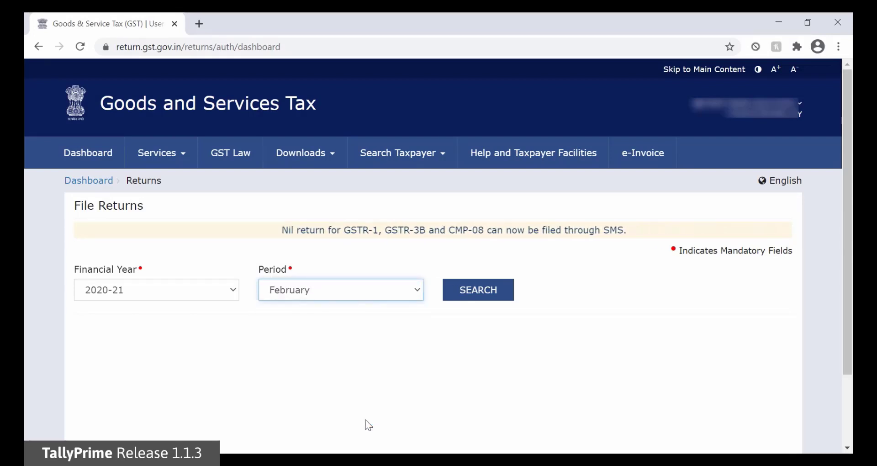
pyautogui.click(505, 294)
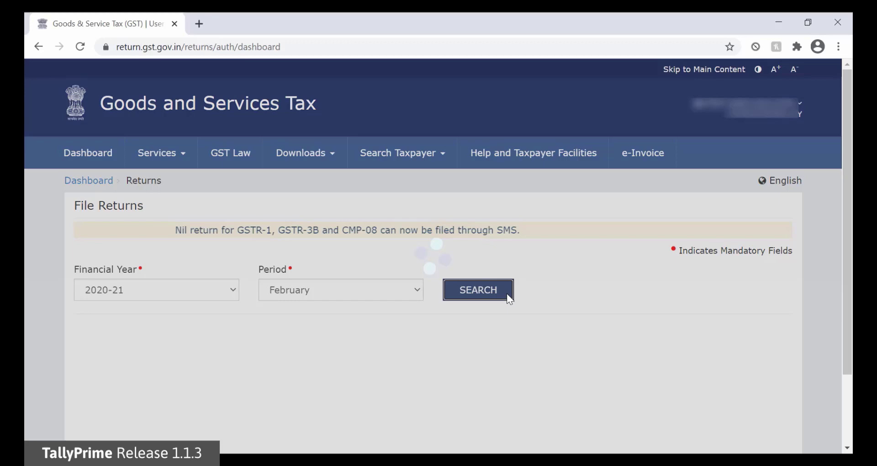
pyautogui.scroll(-5, 827, 140)
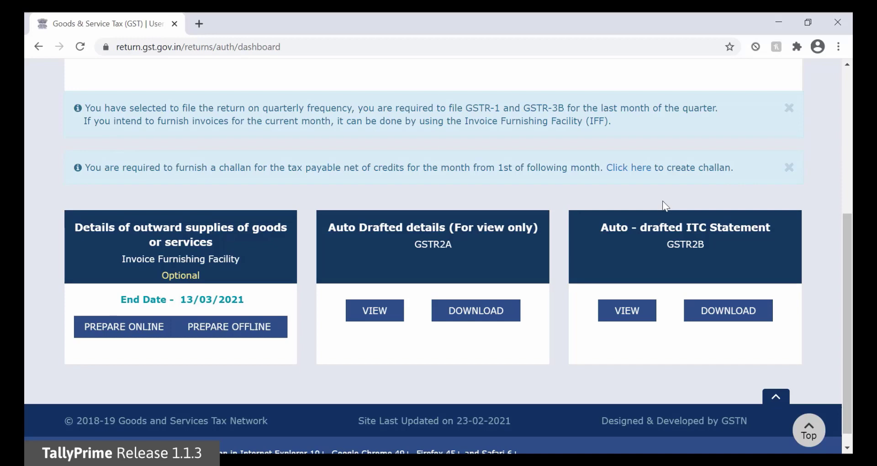
# - Upload the B2B invoices JSON file through the IFF offline upload
pyautogui.click(249, 329)
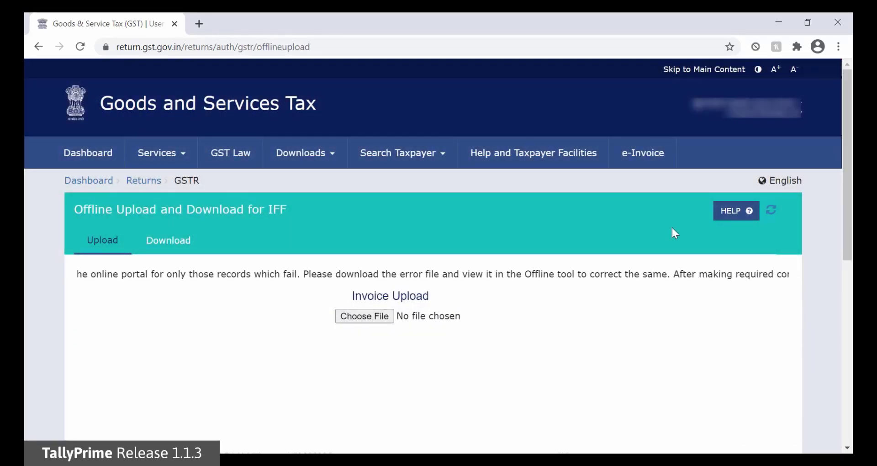
pyautogui.click(385, 320)
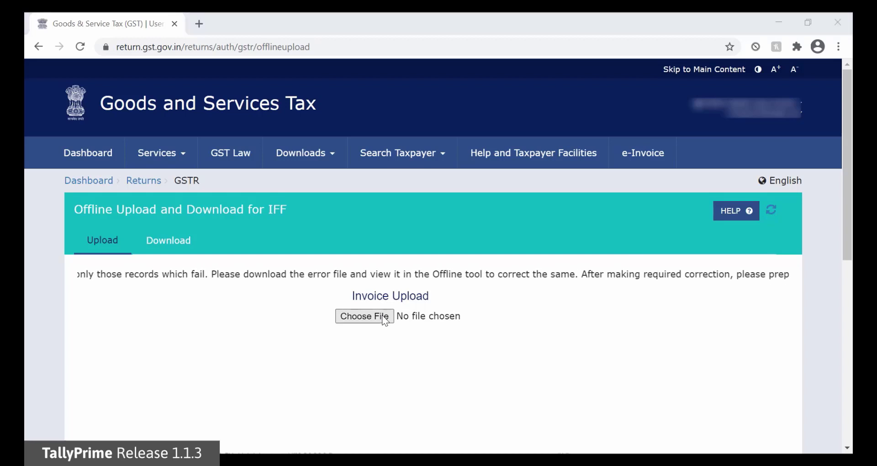
pyautogui.click(314, 245)
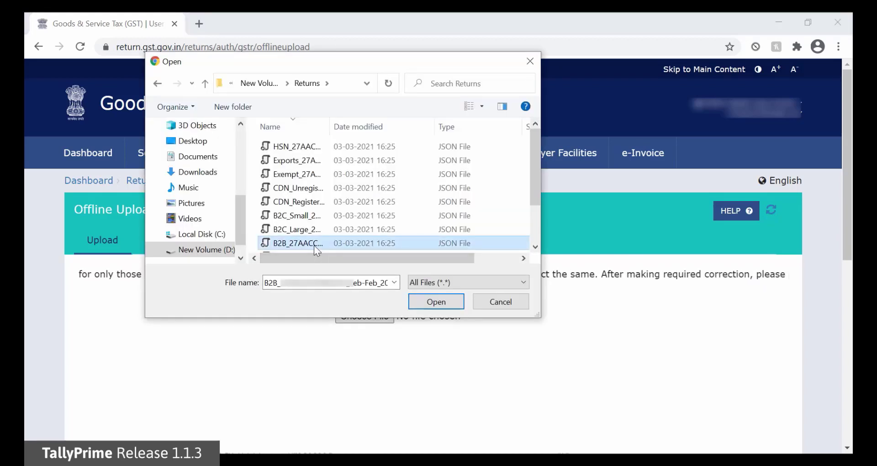
pyautogui.click(448, 306)
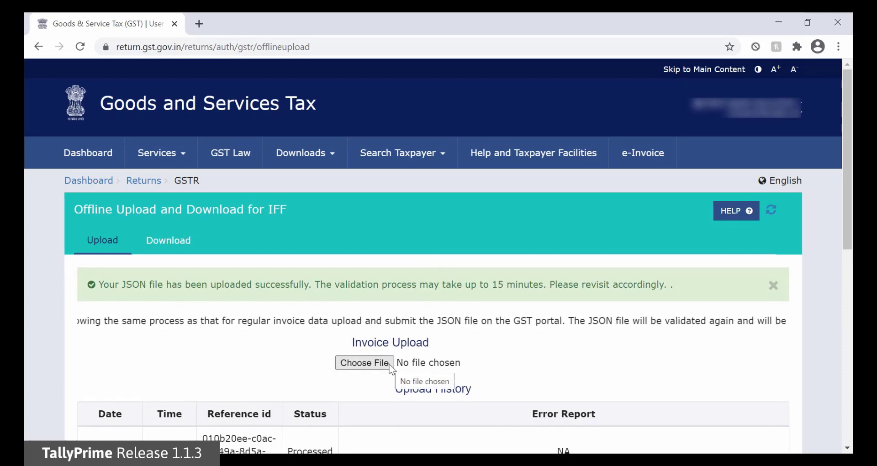
# - Upload the CDN_Registered credit/debit notes JSON file as well
pyautogui.click(364, 363)
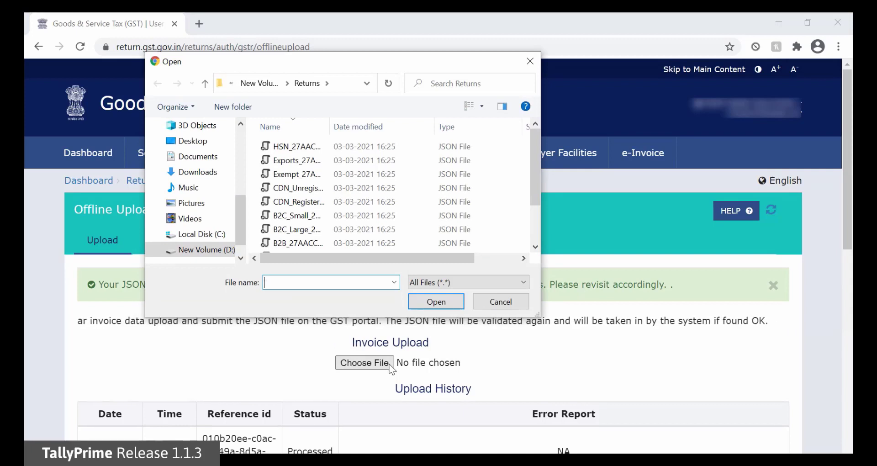
pyautogui.click(303, 203)
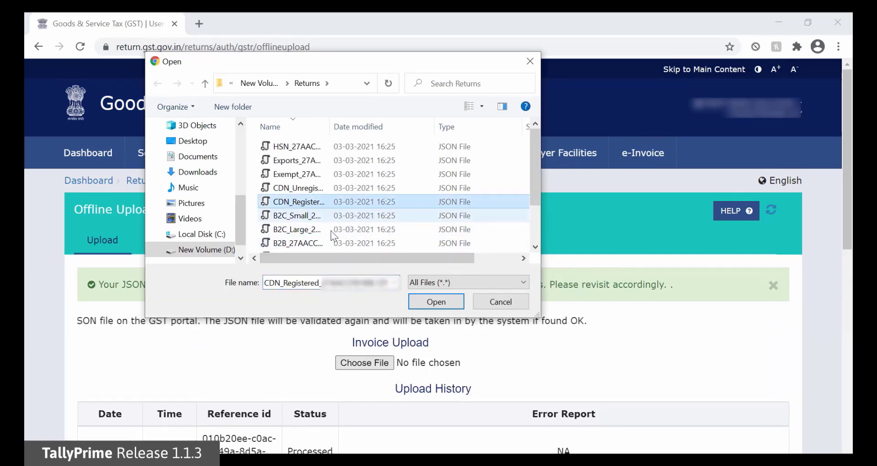
pyautogui.click(420, 305)
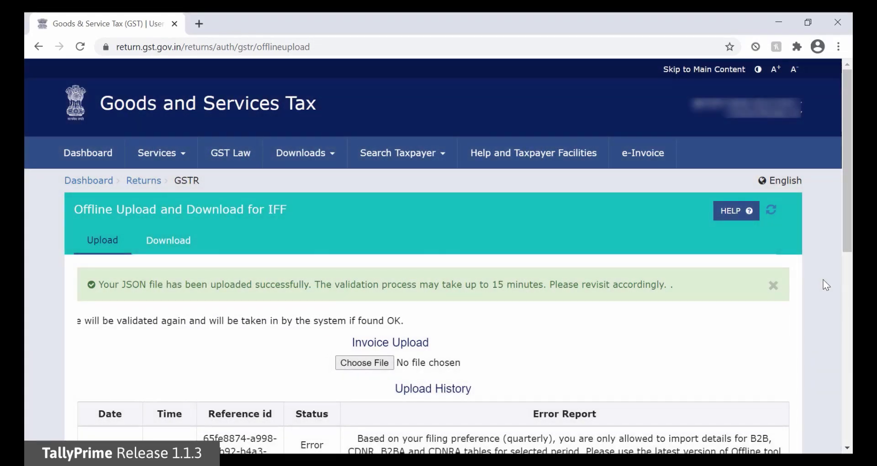
# - Go back to File Returns and search February 2020-21 returns again, down to the IFF tile
pyautogui.scroll(-9, 823, 283)
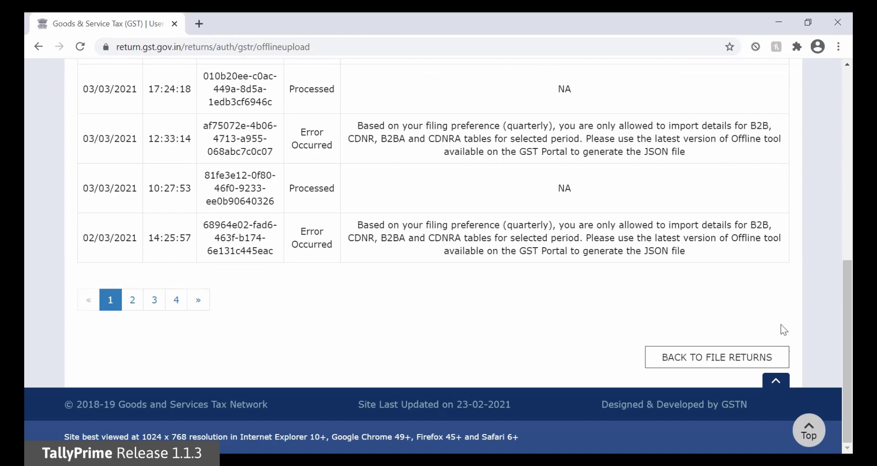
pyautogui.click(757, 359)
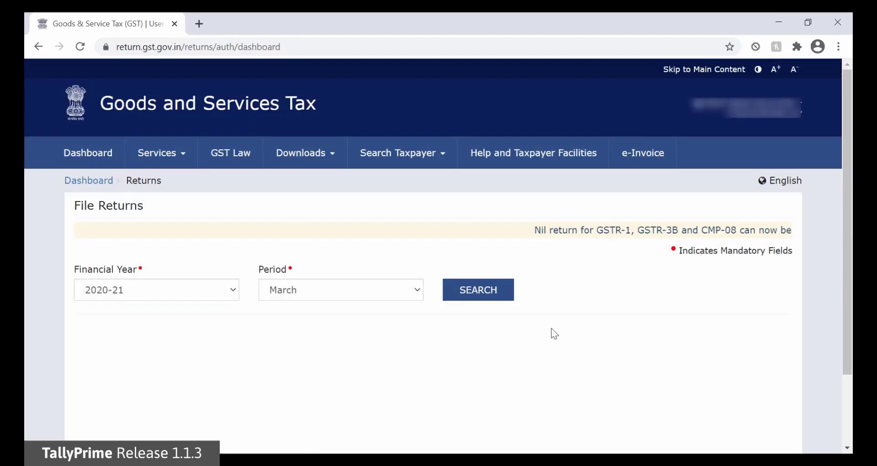
pyautogui.click(419, 293)
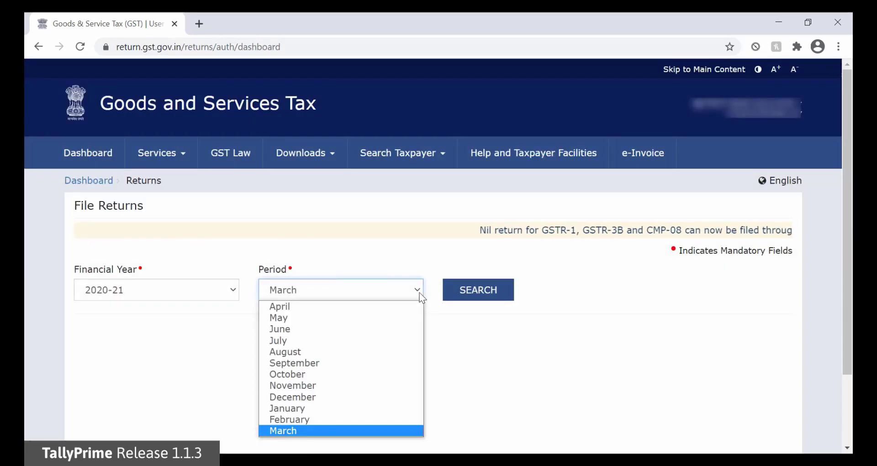
pyautogui.click(369, 419)
pyautogui.click(481, 296)
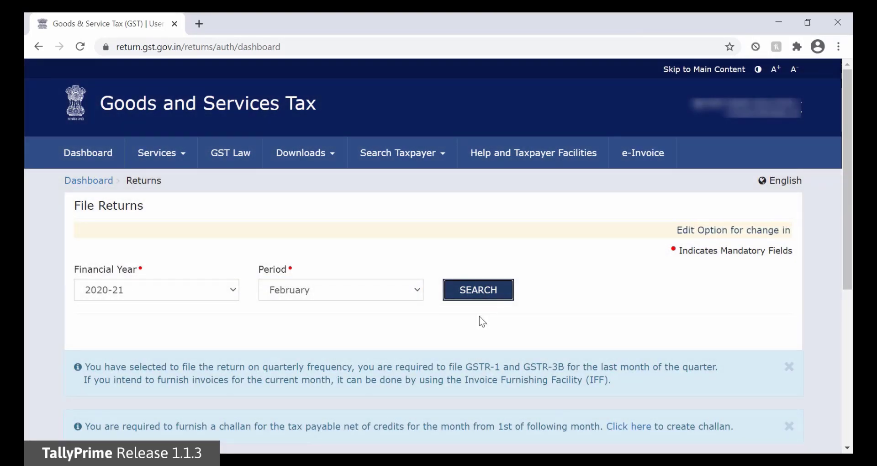
pyautogui.scroll(-5, 479, 316)
pyautogui.scroll(-1, 479, 321)
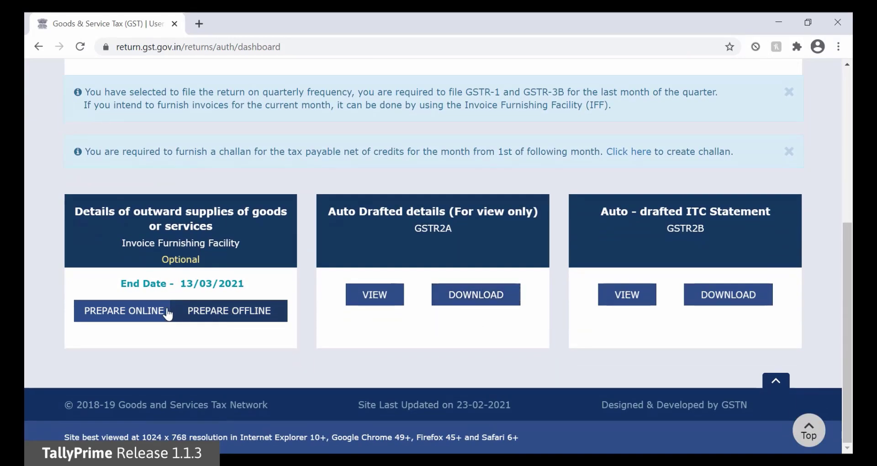
# - Check the IFF B2B invoices summary (3 invoices, ₹11,02,500.00), then download the summary PDF
pyautogui.click(143, 314)
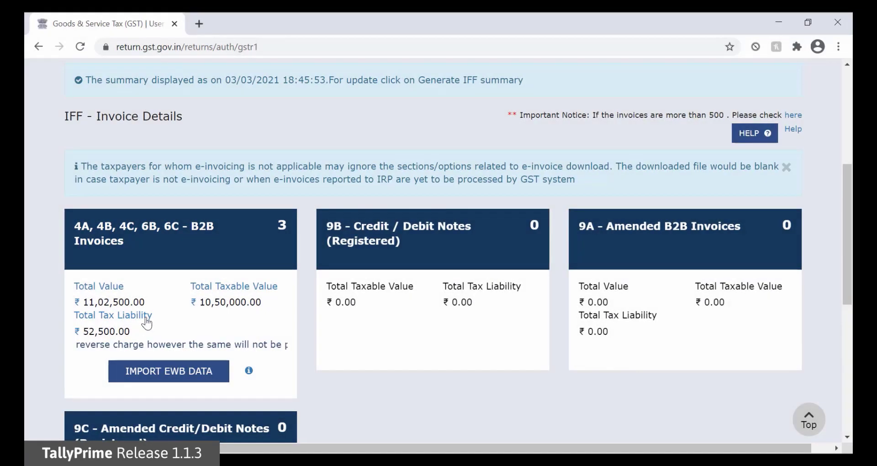
pyautogui.click(229, 252)
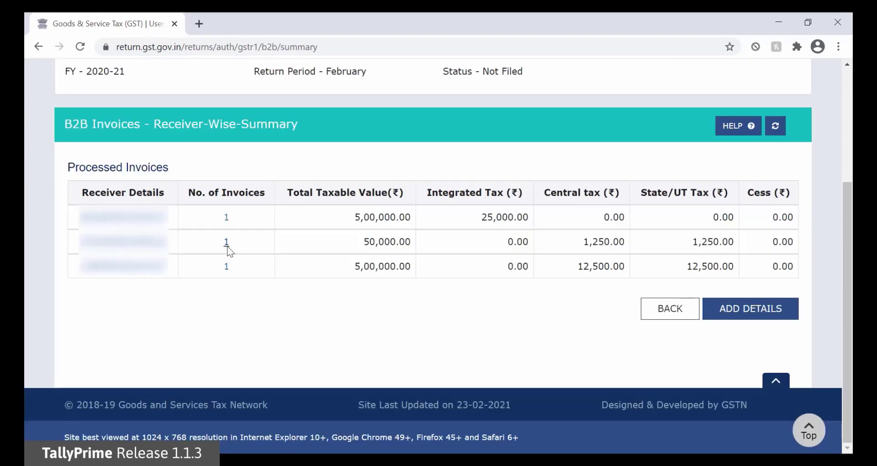
pyautogui.click(651, 320)
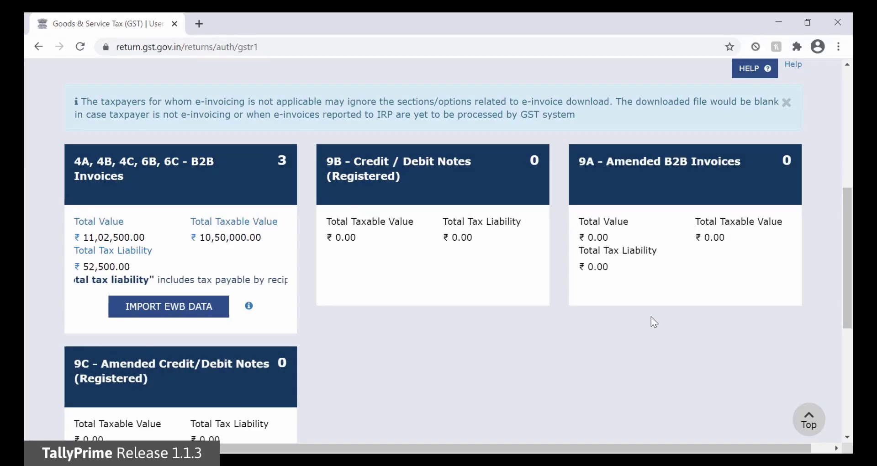
pyautogui.scroll(-5, 650, 316)
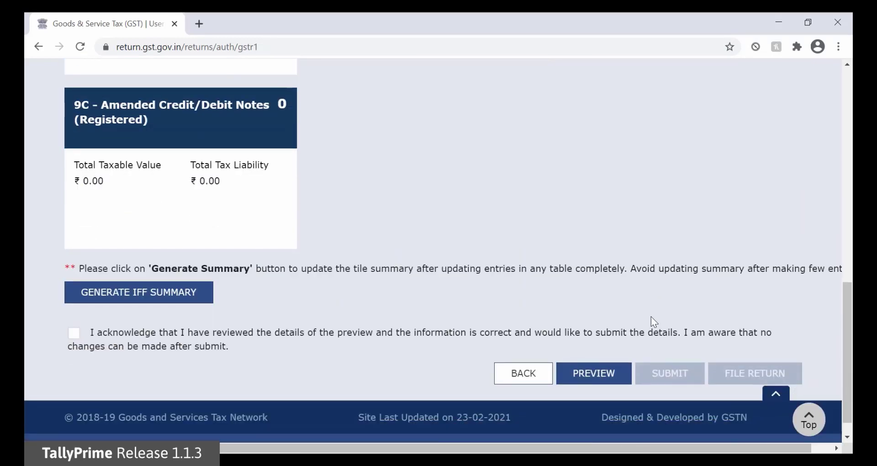
pyautogui.click(613, 378)
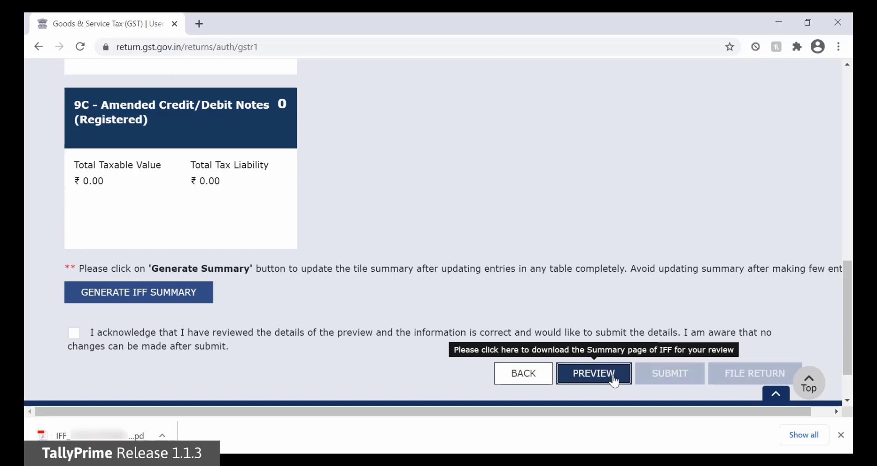
# - Open the downloaded IFF summary PDF from Chrome's download bar
pyautogui.click(129, 436)
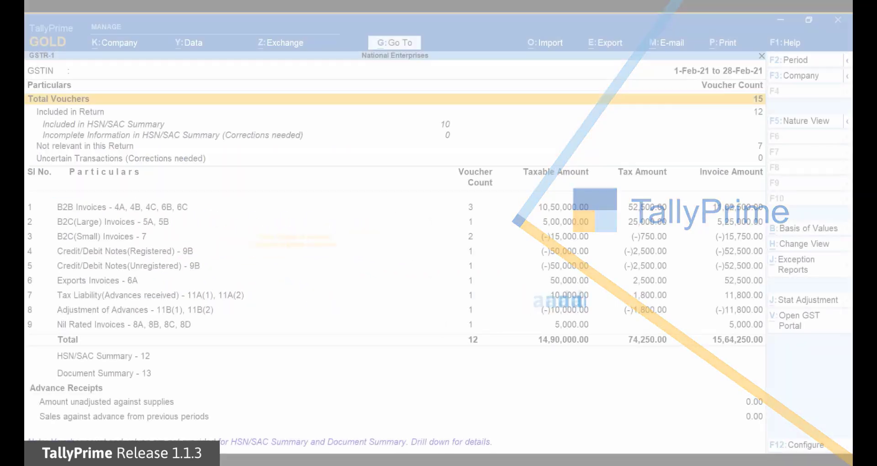
# - Set the GSTR-1 report period from Jan 21 to Mar 21
pyautogui.press('F2')
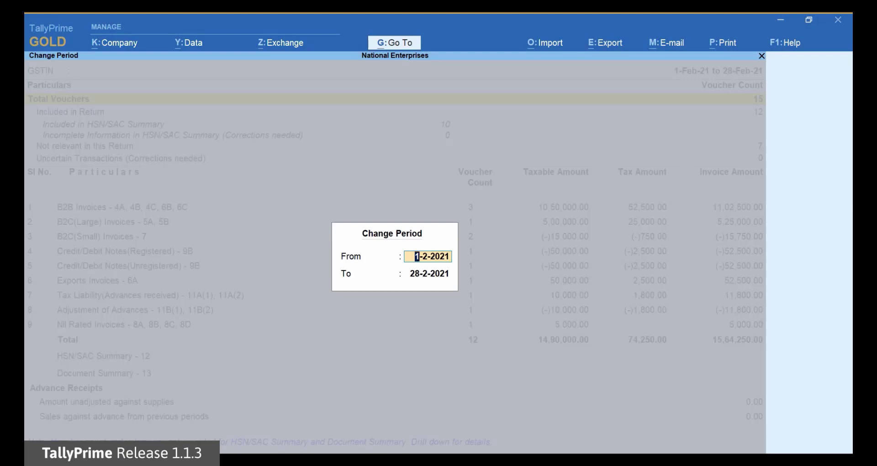
pyautogui.write('Jan 21')
pyautogui.press('Return')
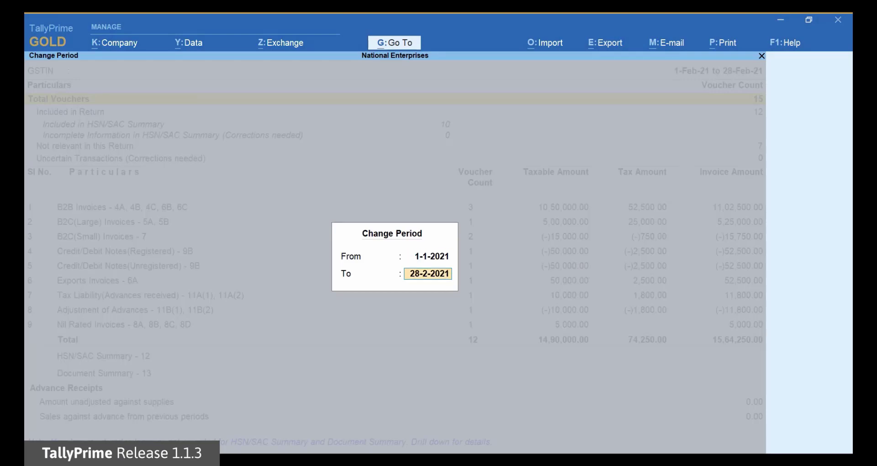
pyautogui.write('Mar 21')
pyautogui.press('Return')
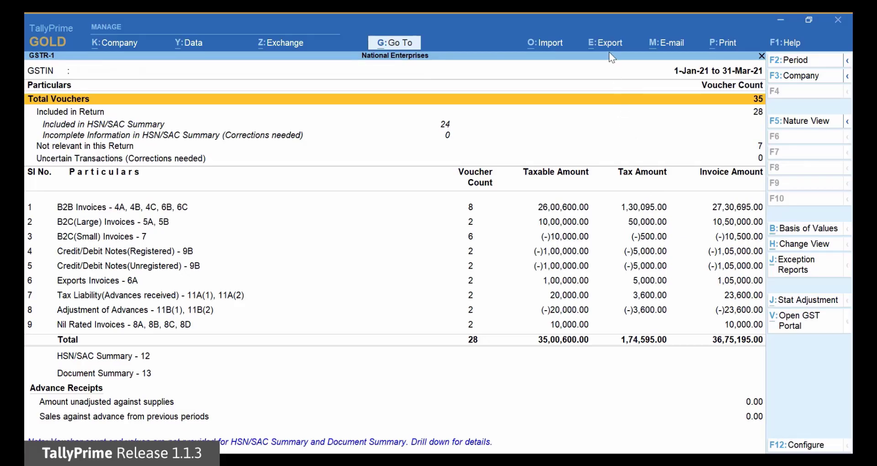
# - Export the GSTR-1 e-return as JSON (Data Interchange), with separate files per section, into D:\Returns
pyautogui.click(609, 49)
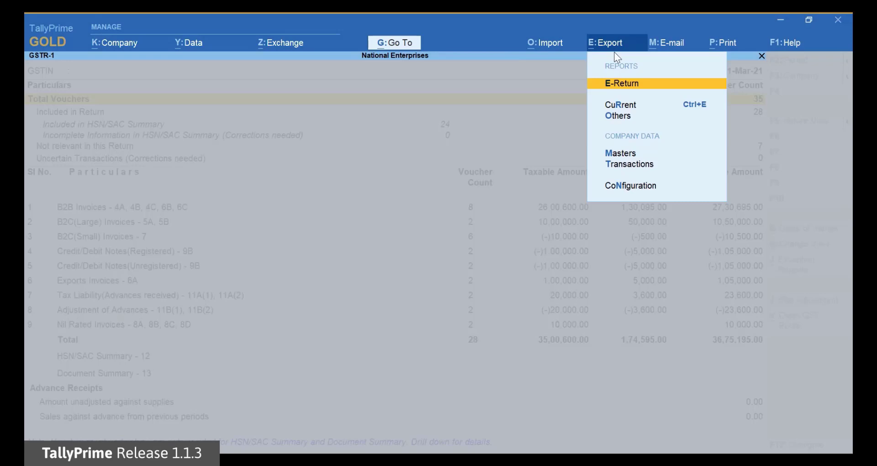
pyautogui.click(648, 87)
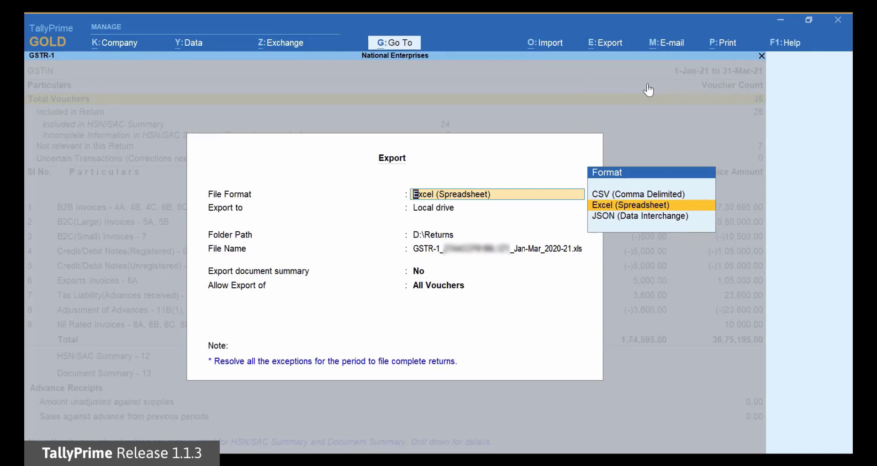
pyautogui.press('Down')
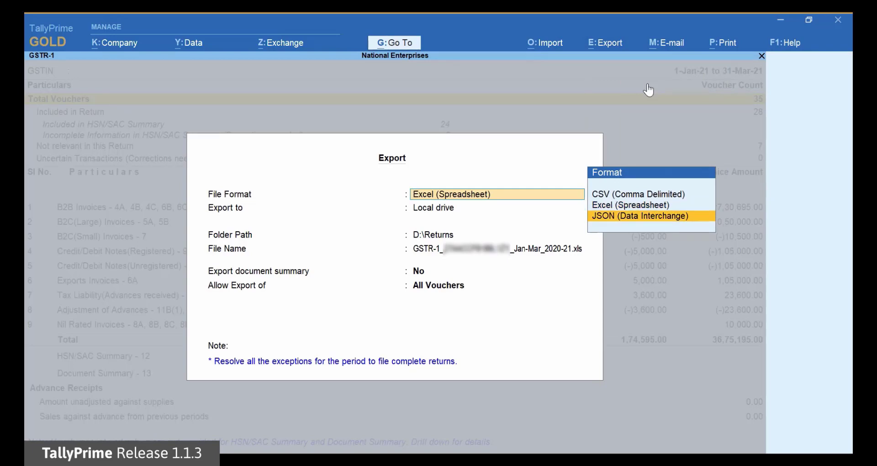
pyautogui.press('Return')
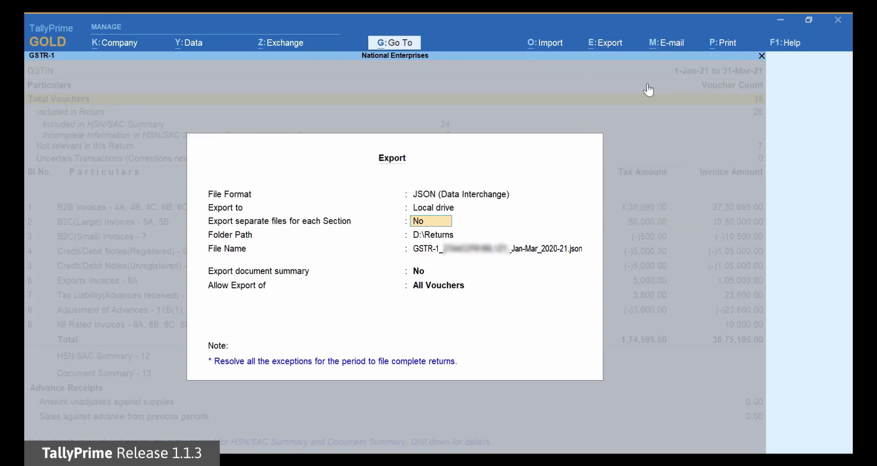
pyautogui.write('Yes')
pyautogui.press('Return')
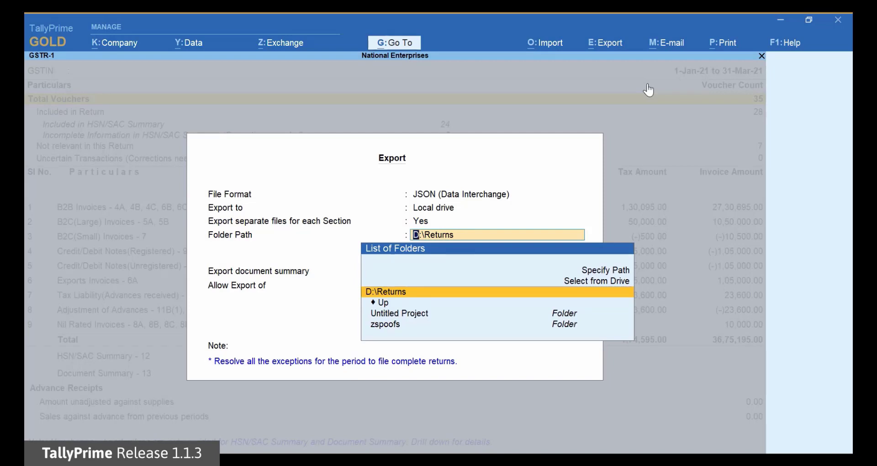
pyautogui.press('Return')
pyautogui.press('Return')
pyautogui.press('Return')
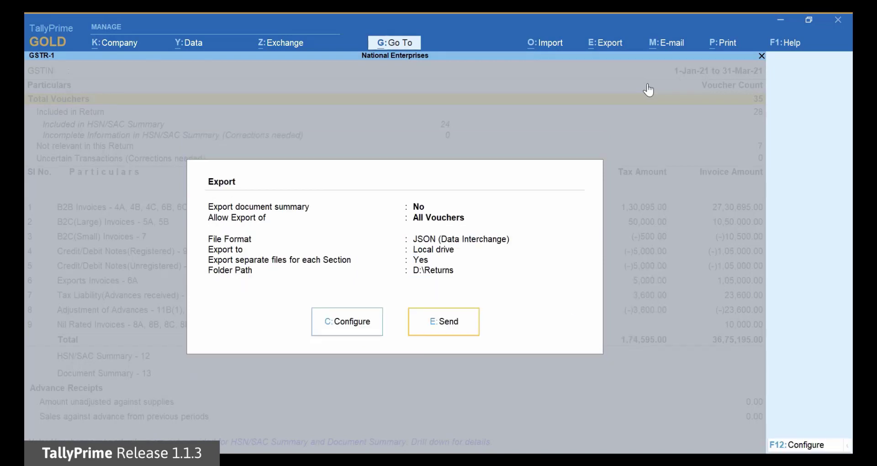
pyautogui.press('Return')
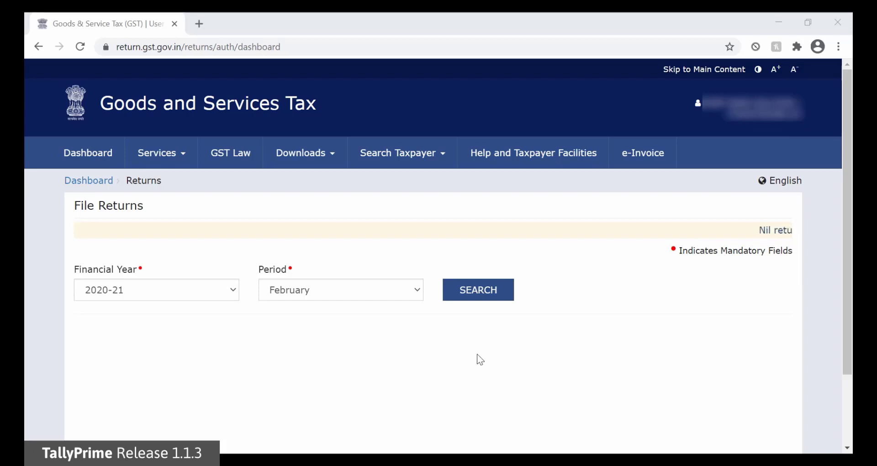
# - Search the March 2020-21 returns to show the quarterly GSTR1 tile
pyautogui.click(416, 289)
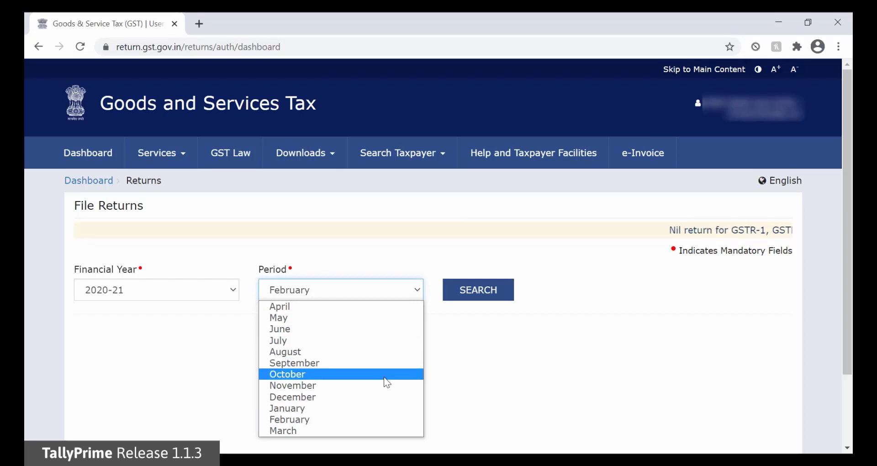
pyautogui.click(374, 427)
pyautogui.click(508, 300)
pyautogui.scroll(-4, 725, 350)
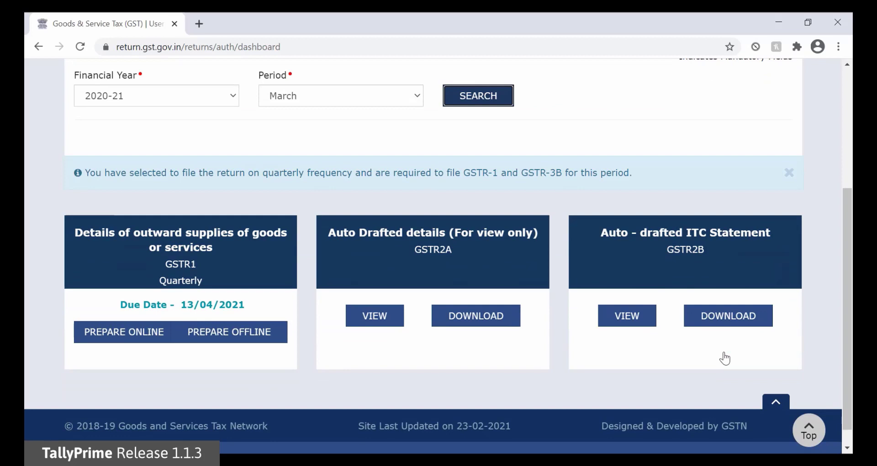
# - On the GSTR-1 offline upload page, upload the B2C_Large JSON file from the Returns folder
pyautogui.click(262, 338)
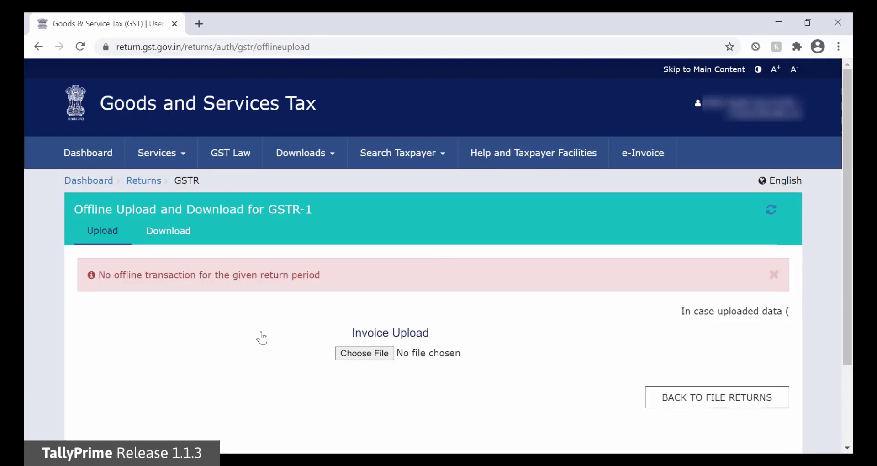
pyautogui.click(387, 358)
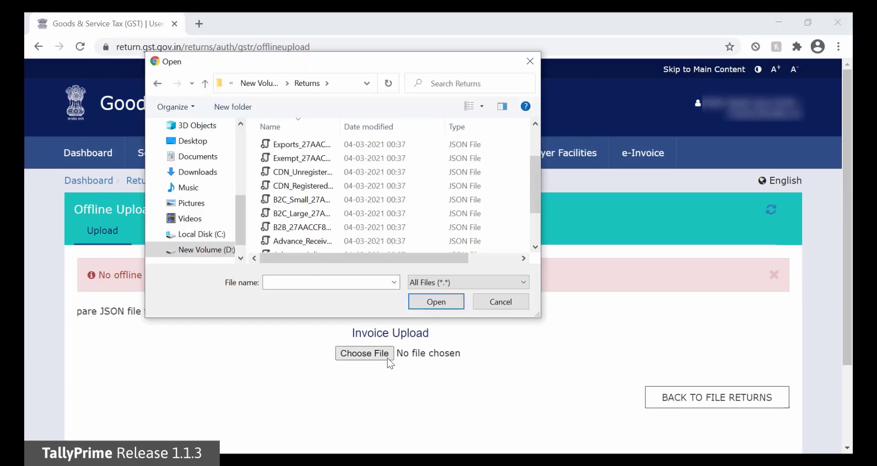
pyautogui.click(300, 214)
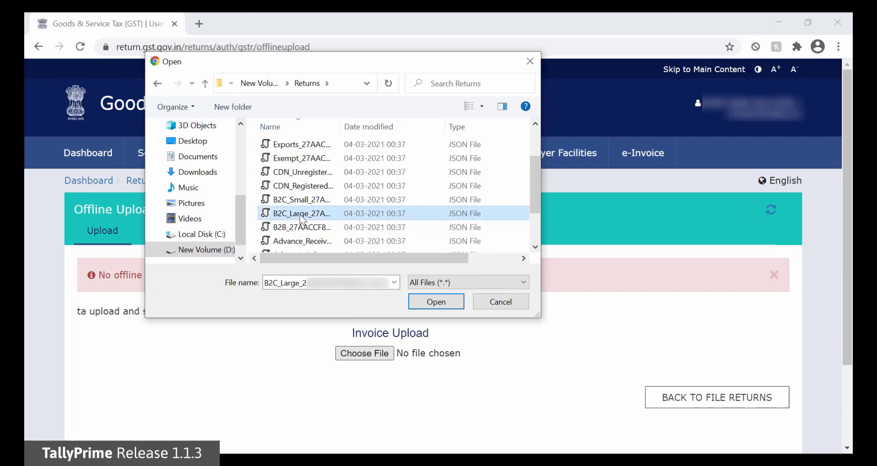
pyautogui.click(436, 303)
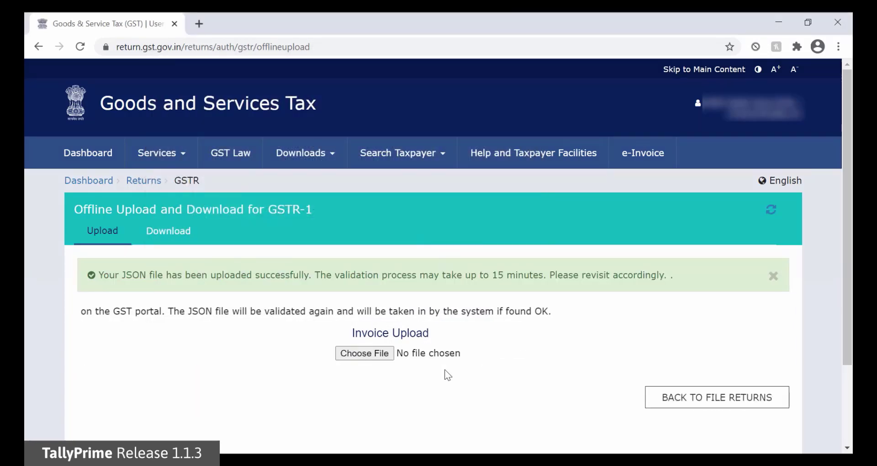